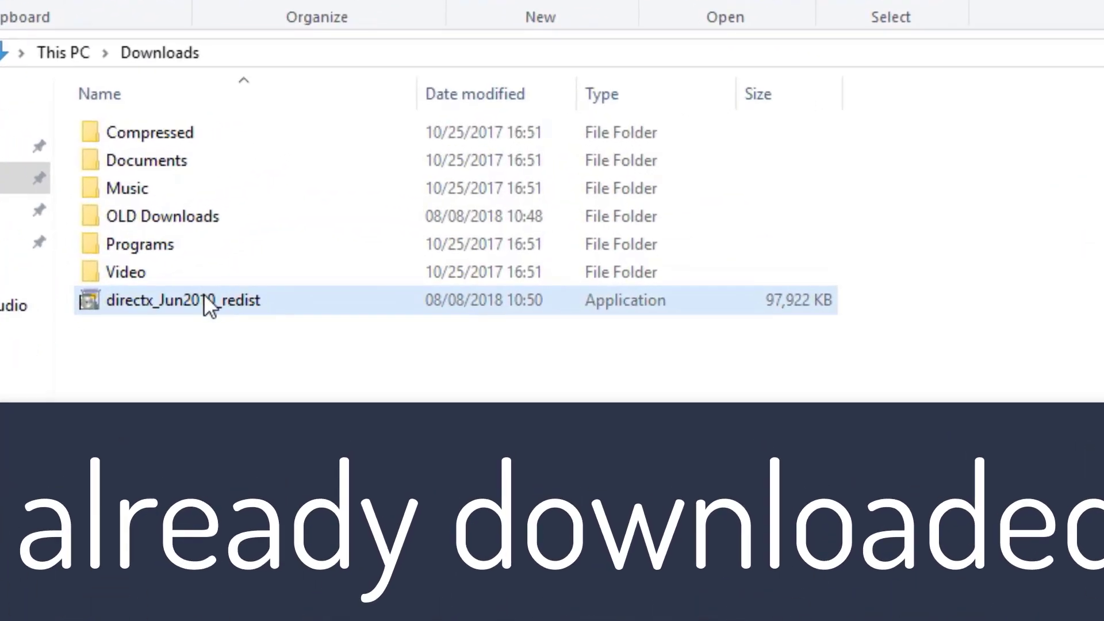
Create a new folder named "directx offline" in the Downloads folder.
click(204, 293)
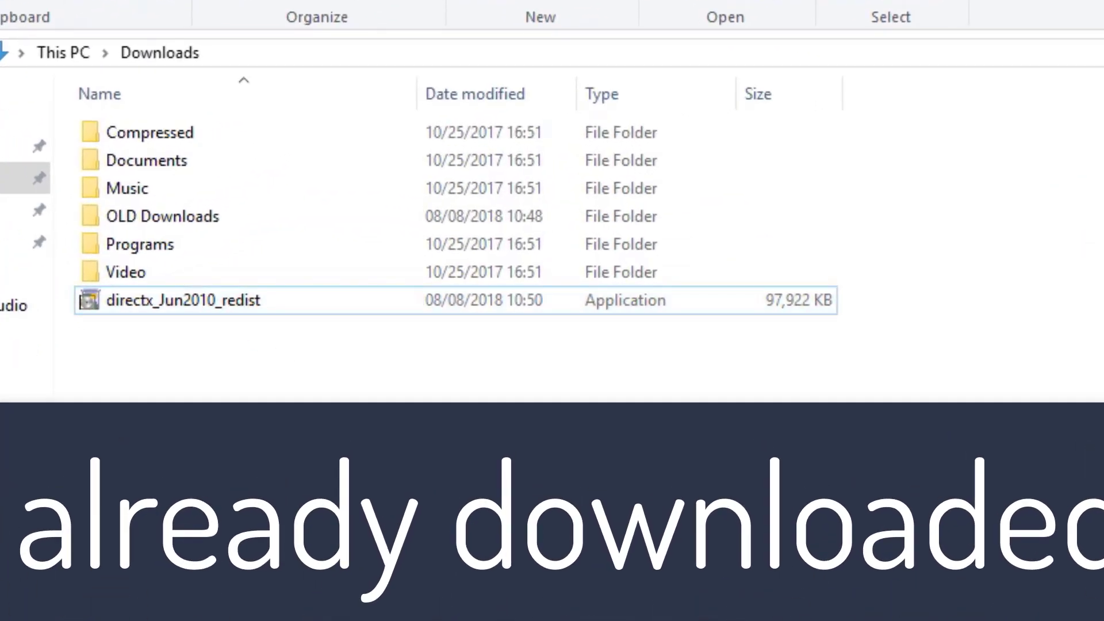
key(ctrl+shift+n)
text(dire)
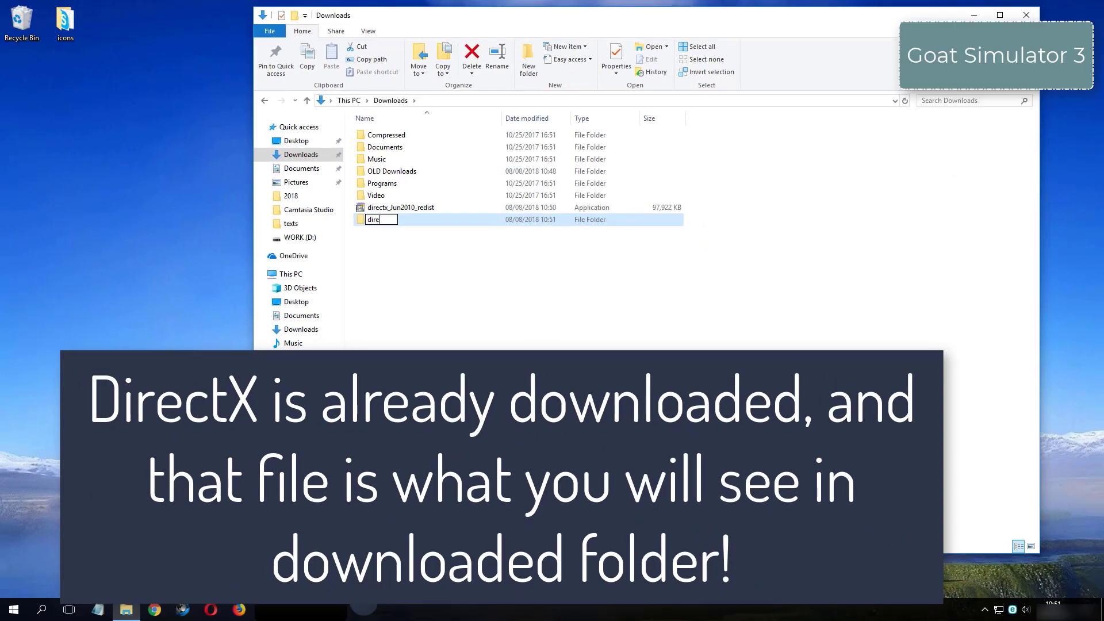
text(ct)
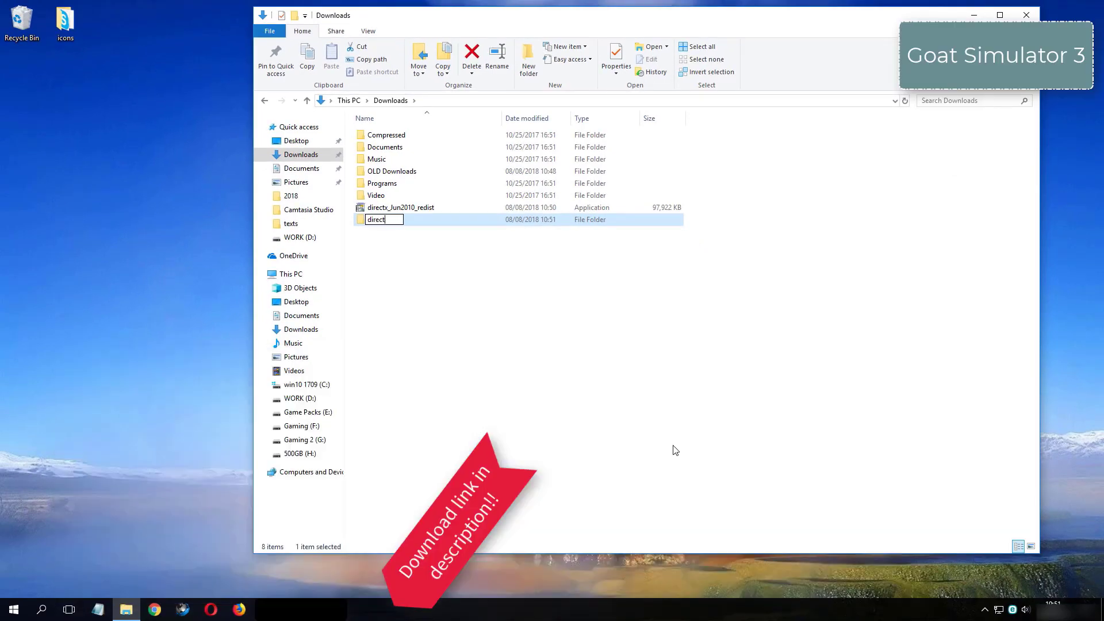
text(x o)
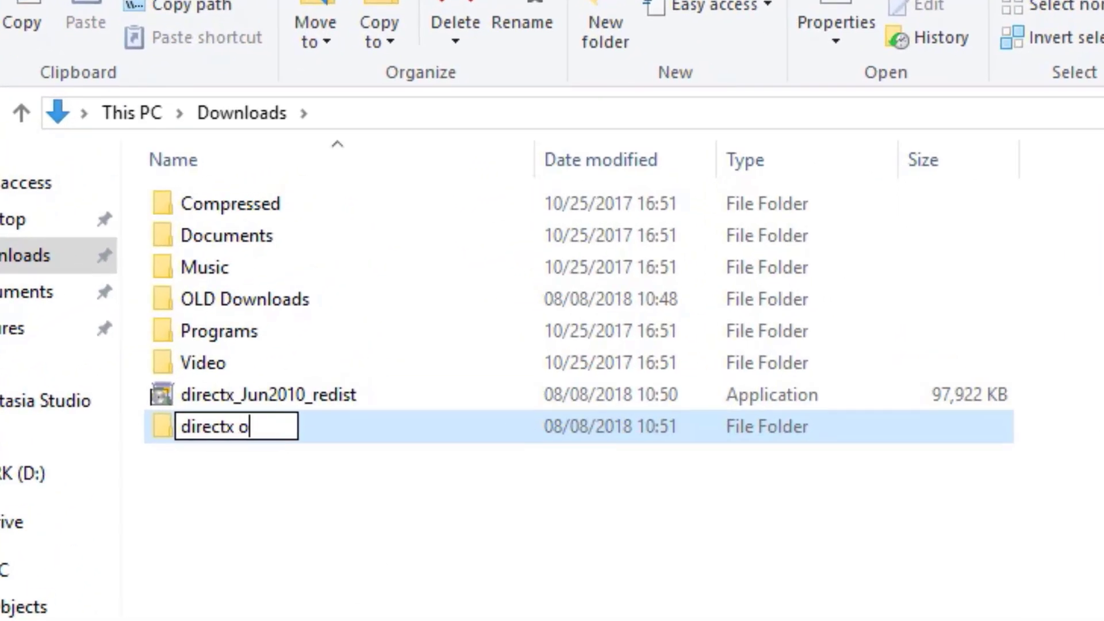
text(ffline)
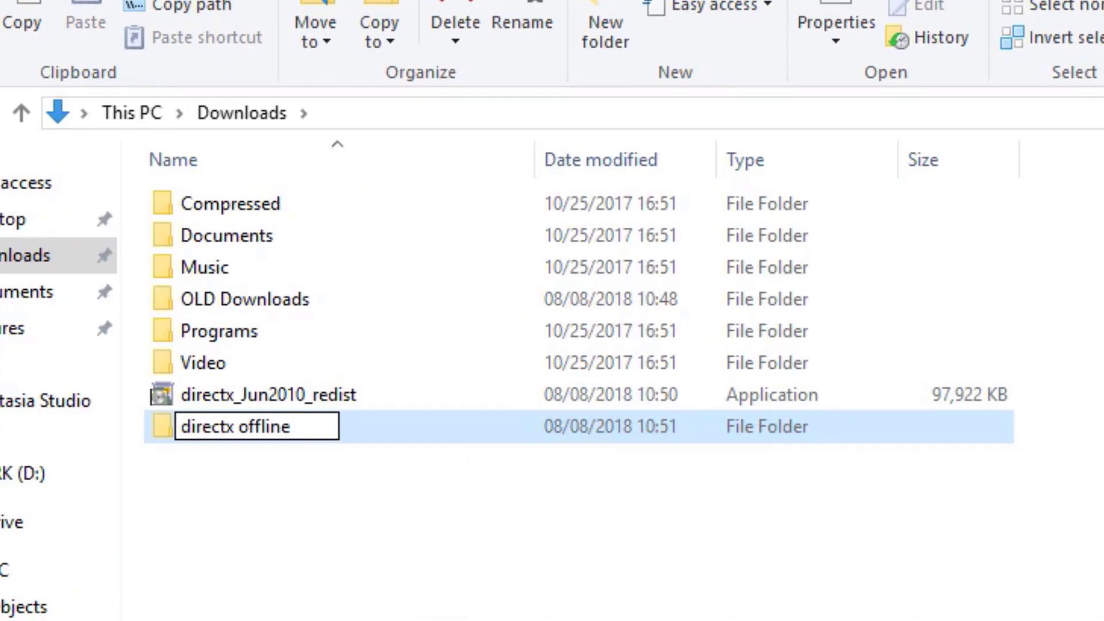
key(Return)
Run the directx_Jun2010_redist installer from Downloads and accept its license agreement.
click(296, 394)
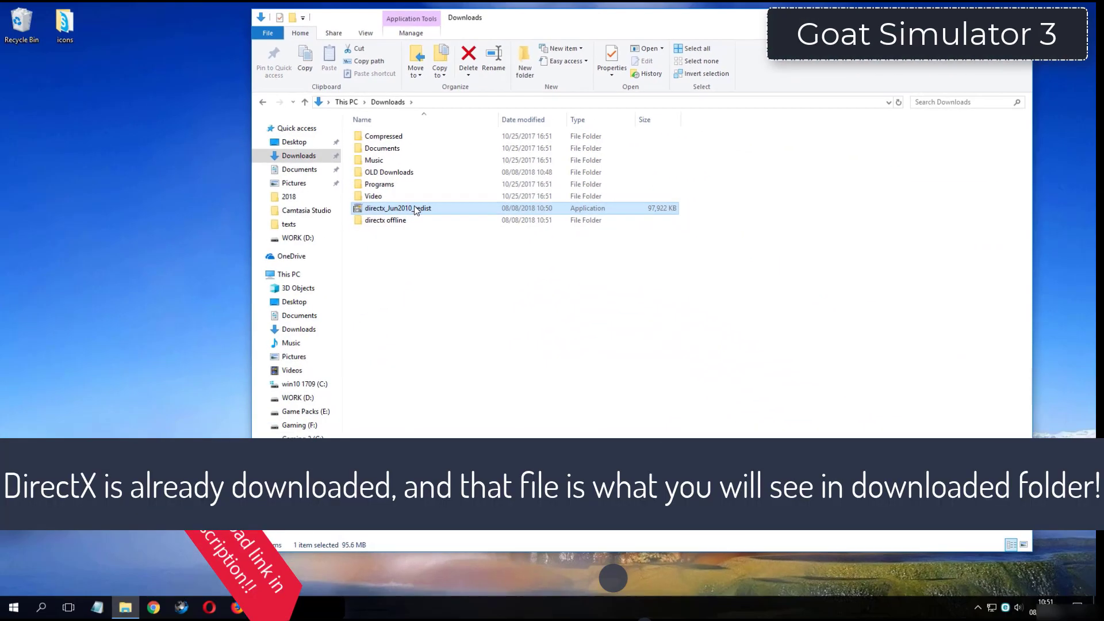
double_click(416, 210)
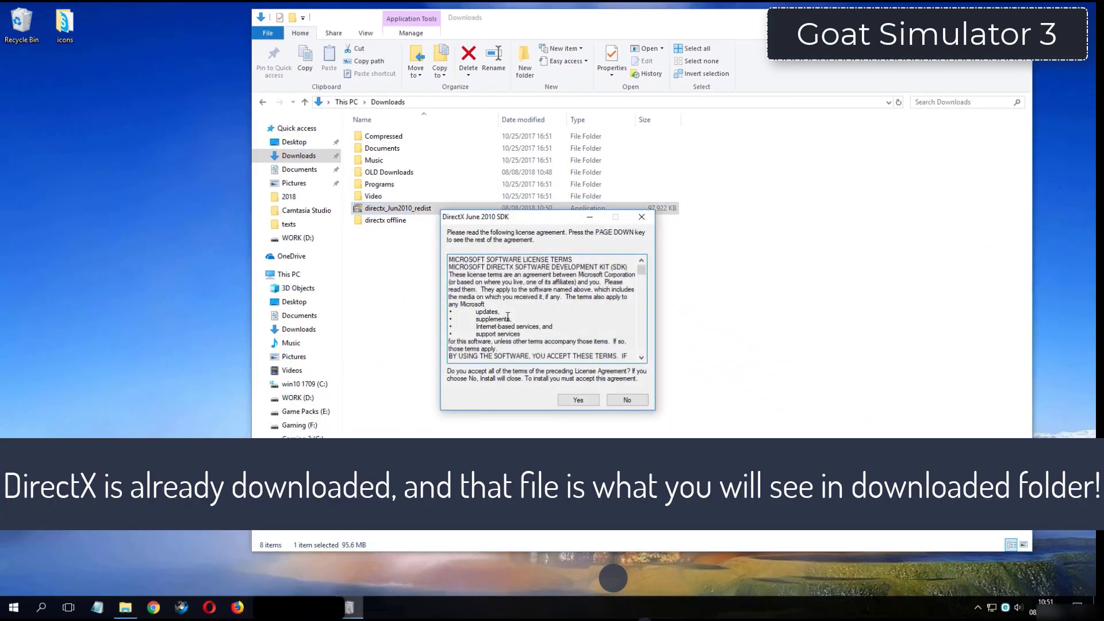
click(566, 400)
Choose the "directx offline" folder inside Downloads as the destination and extract the DirectX files there.
click(615, 317)
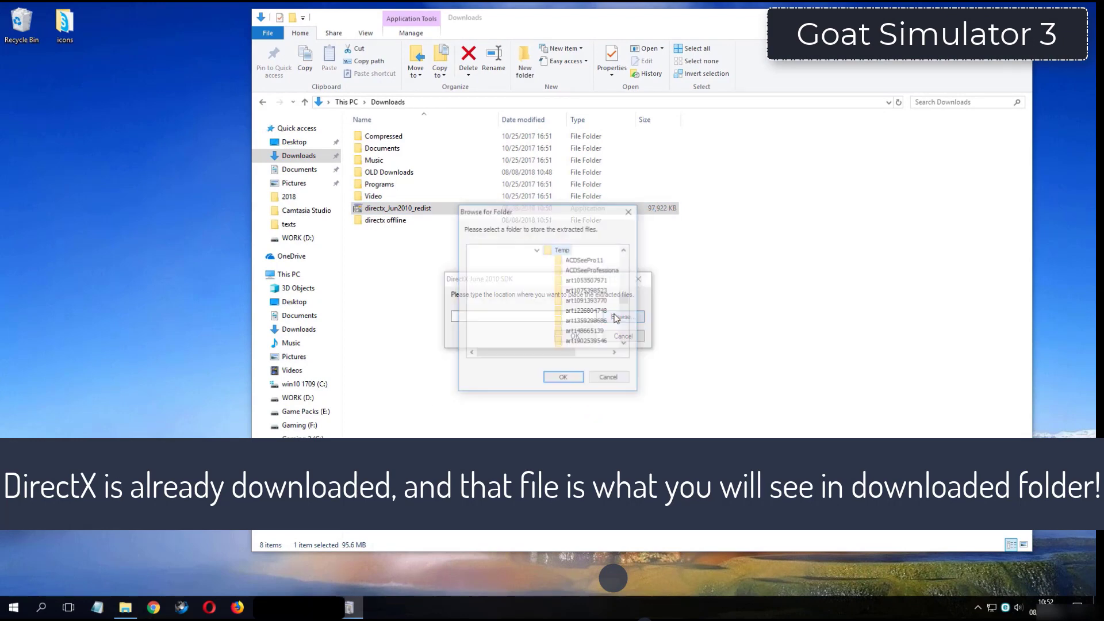
click(536, 250)
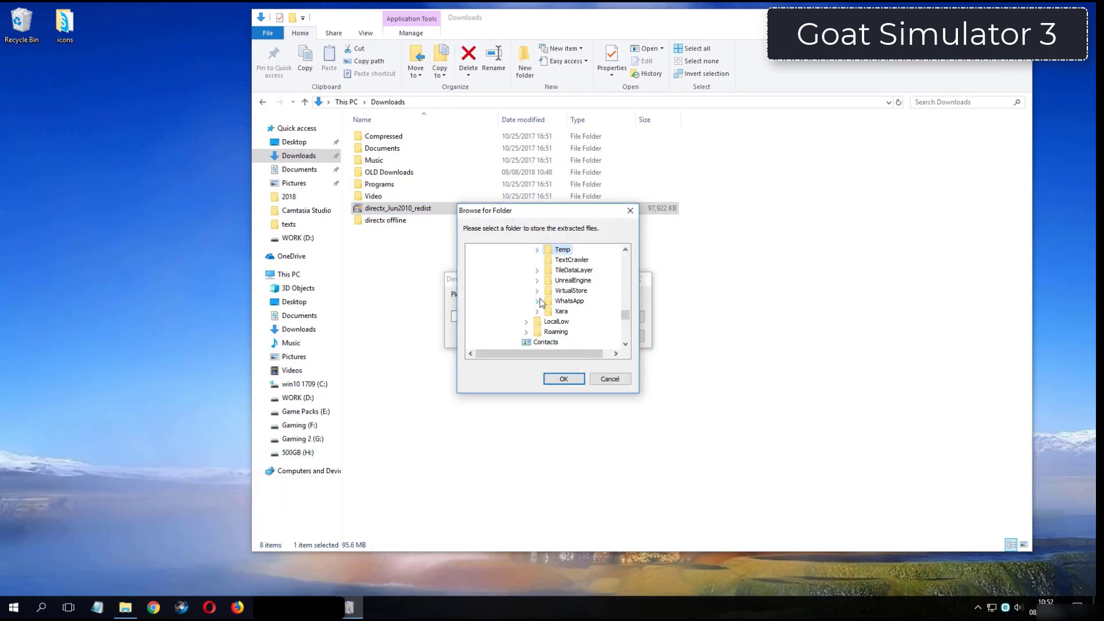
scroll(540, 302, down, 4)
click(547, 250)
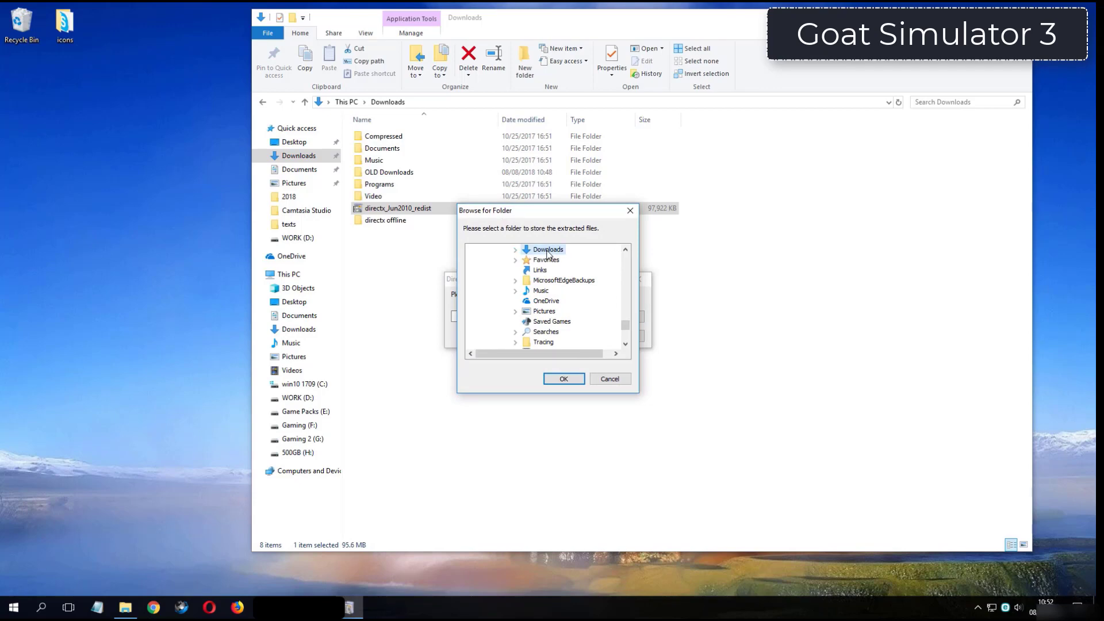
double_click(546, 252)
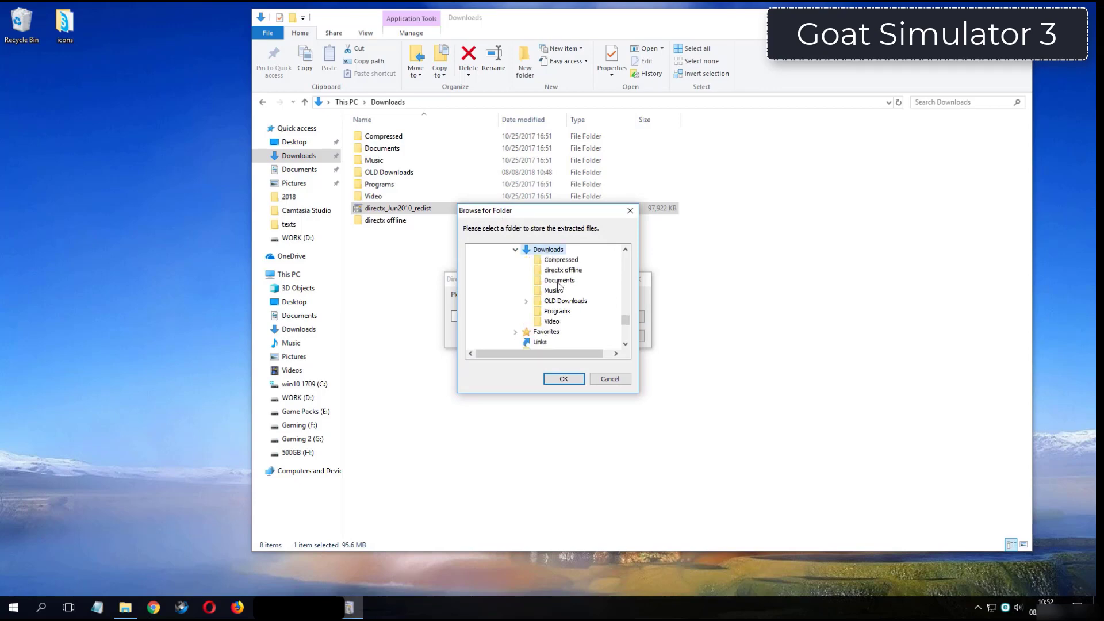
click(559, 271)
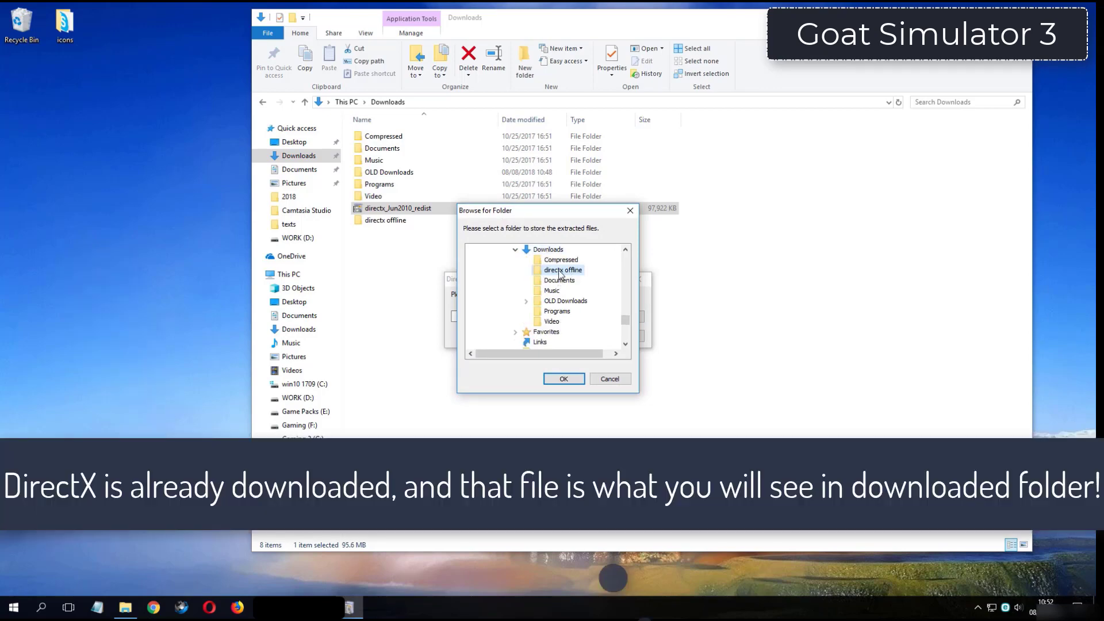
click(572, 381)
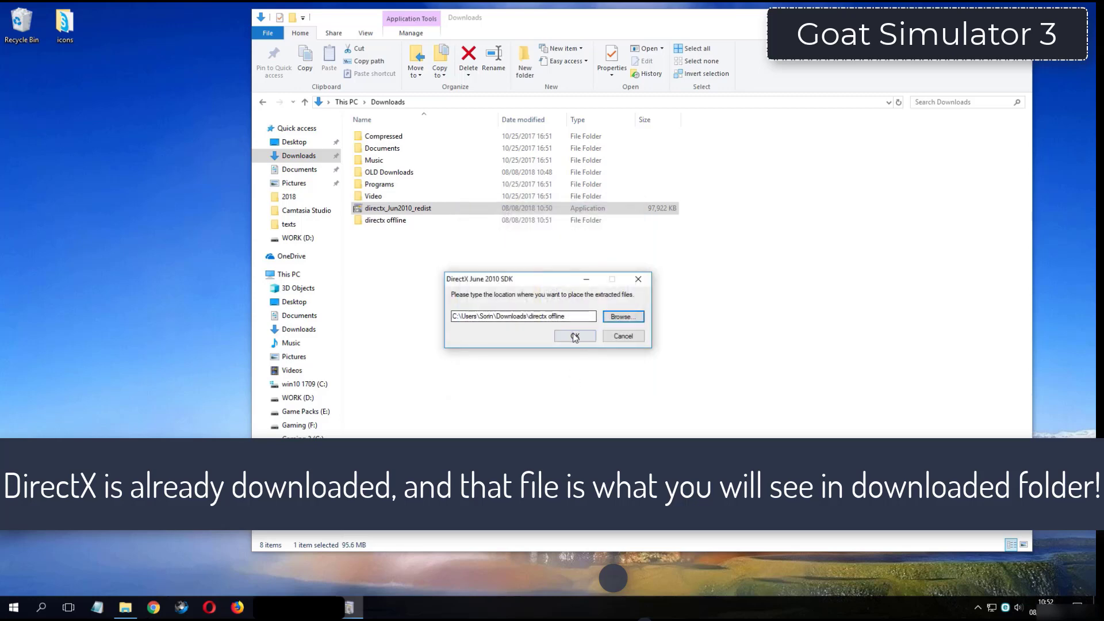
click(577, 338)
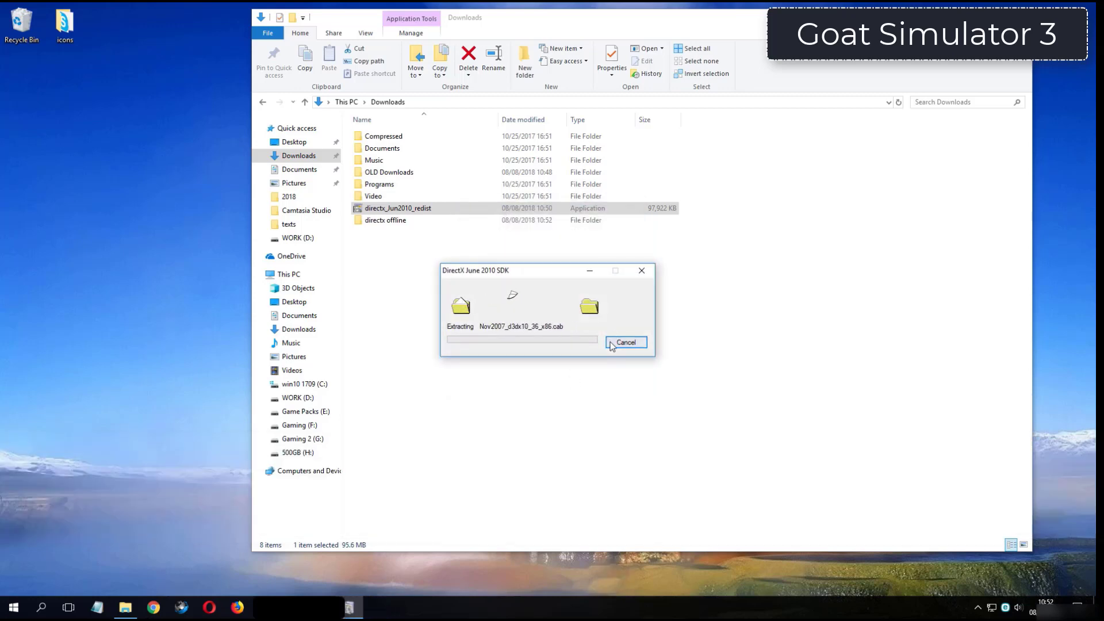
Open the "directx offline" folder and launch the DXSETUP application.
double_click(405, 221)
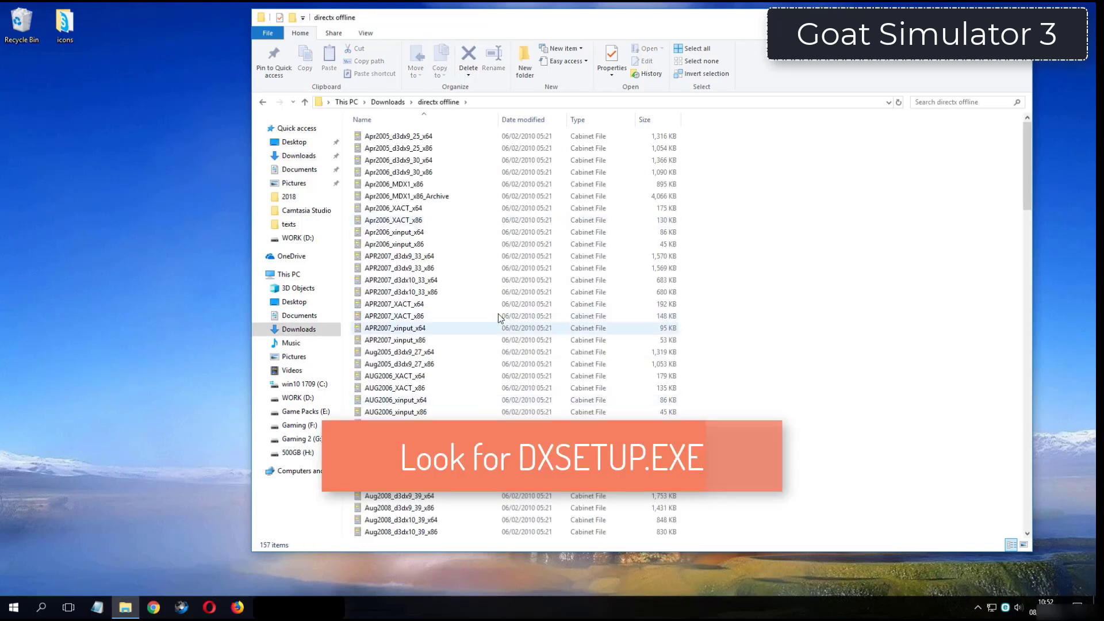
drag(1028, 177, 1024, 299)
click(463, 315)
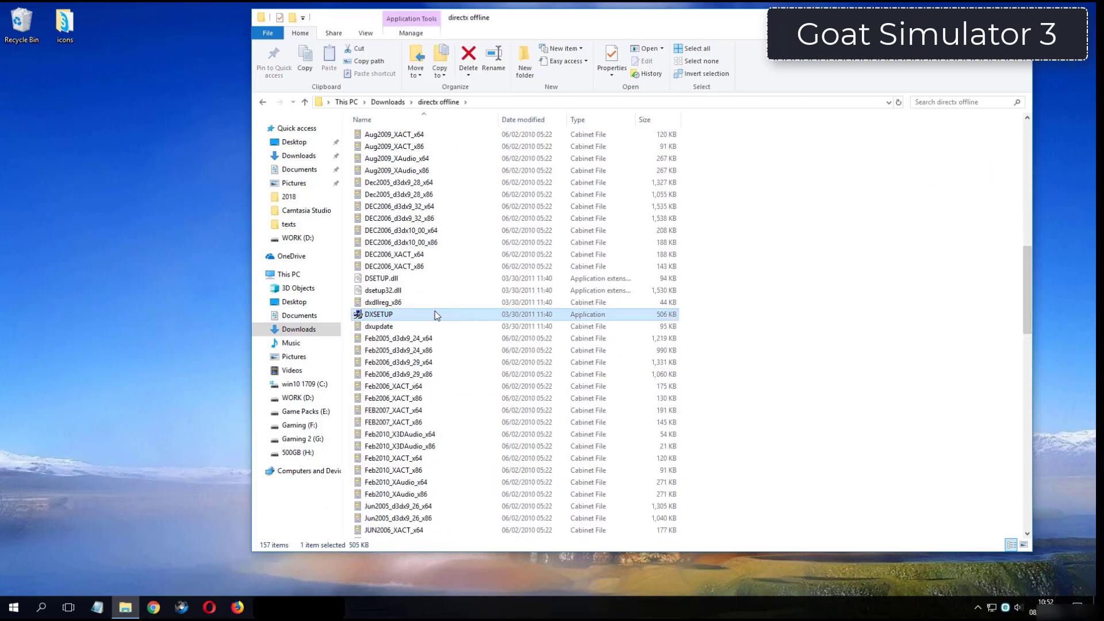
double_click(448, 314)
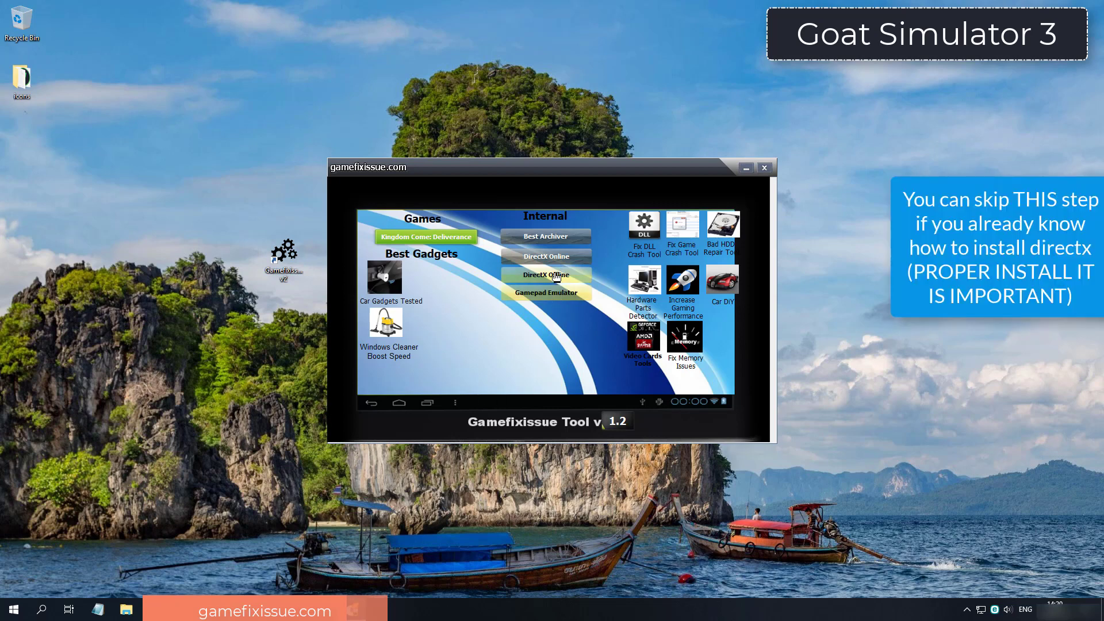
Install DirectX Offline through the Gamefixissue Tool, accepting the agreement and finishing the wizard, and close the tool.
click(553, 276)
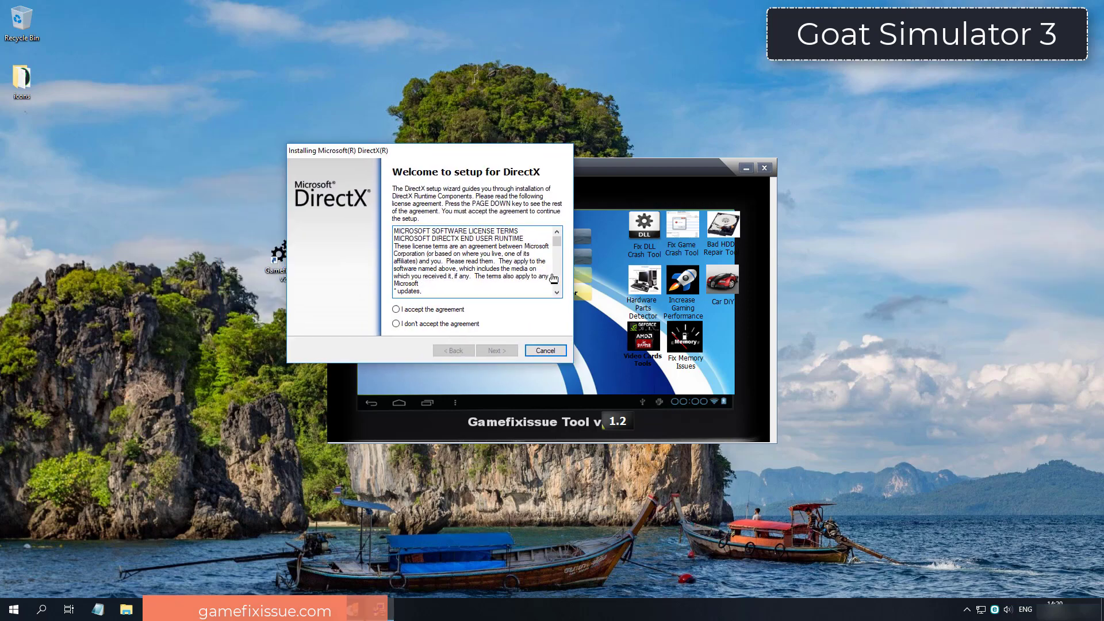
key(alt+a)
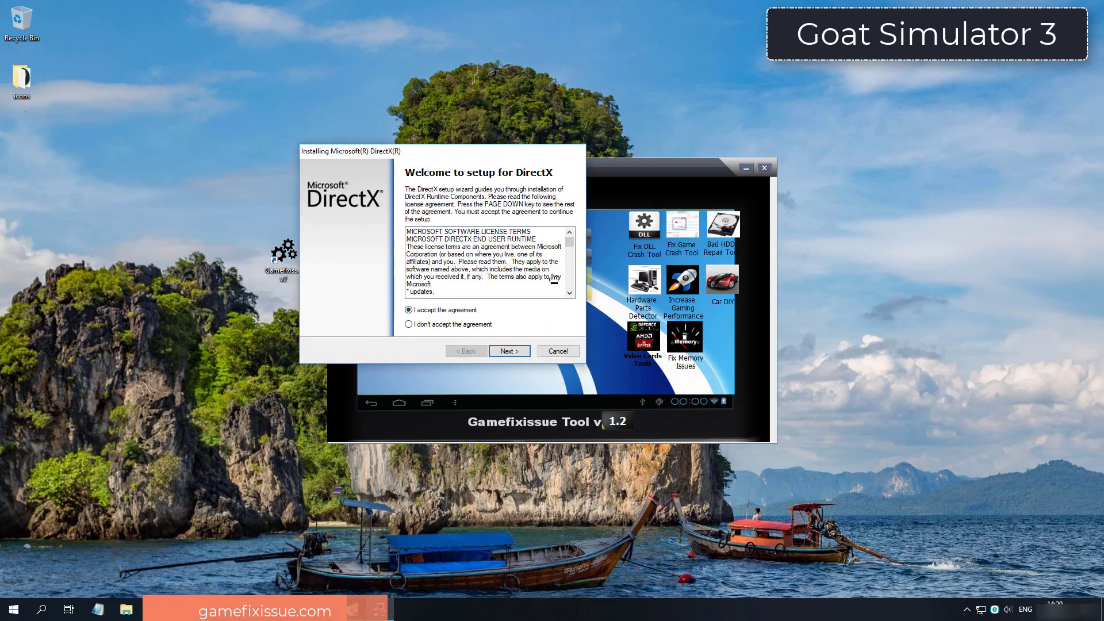
key(Return)
key(Return)
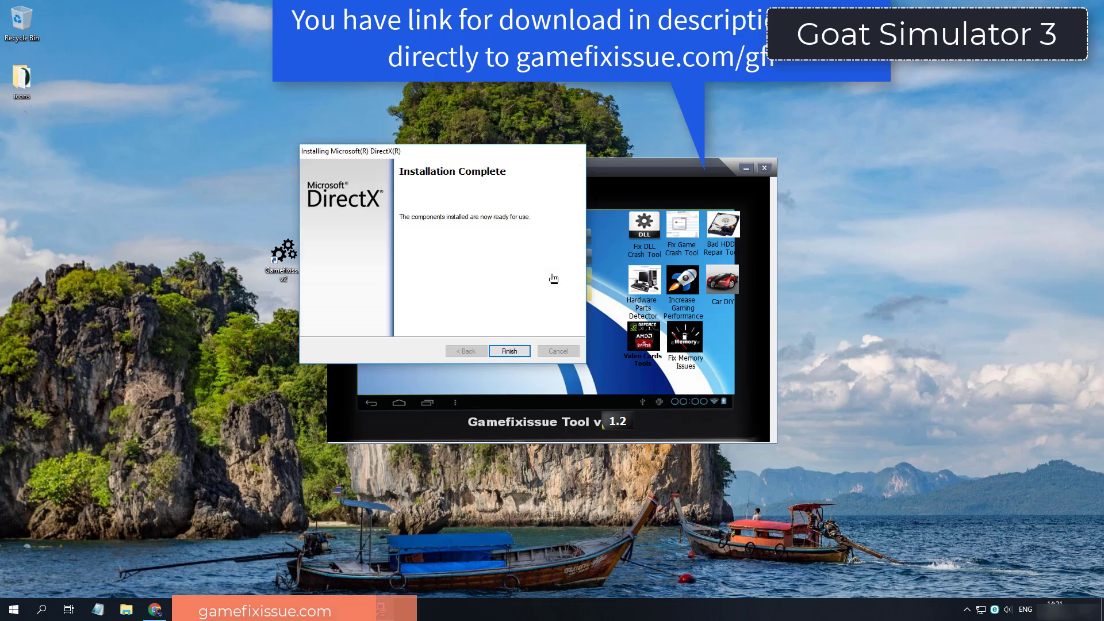
click(506, 350)
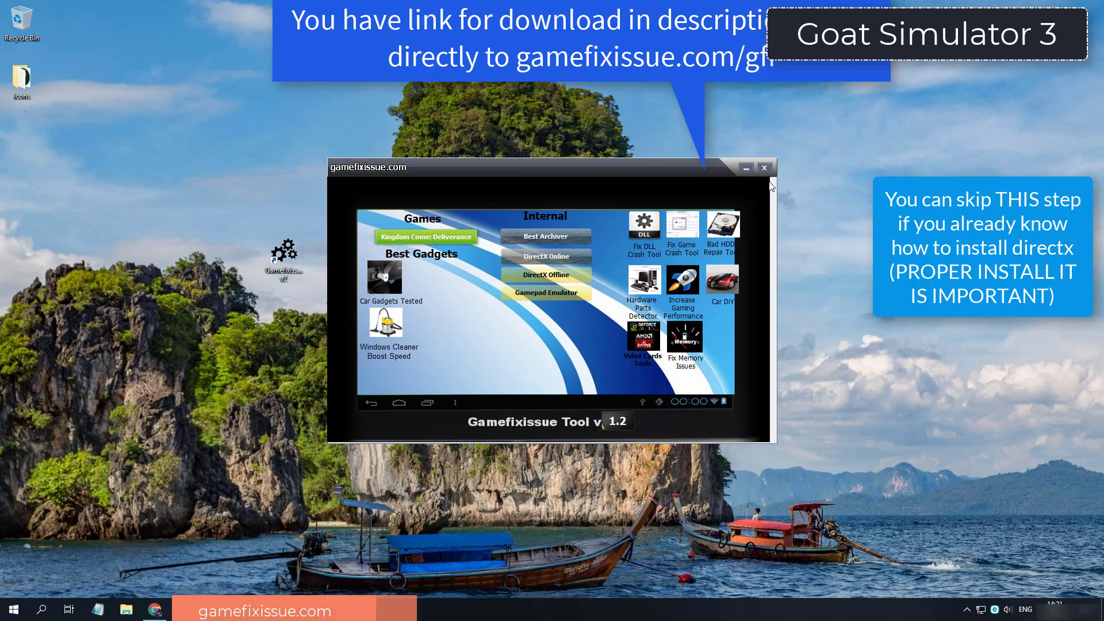
click(764, 168)
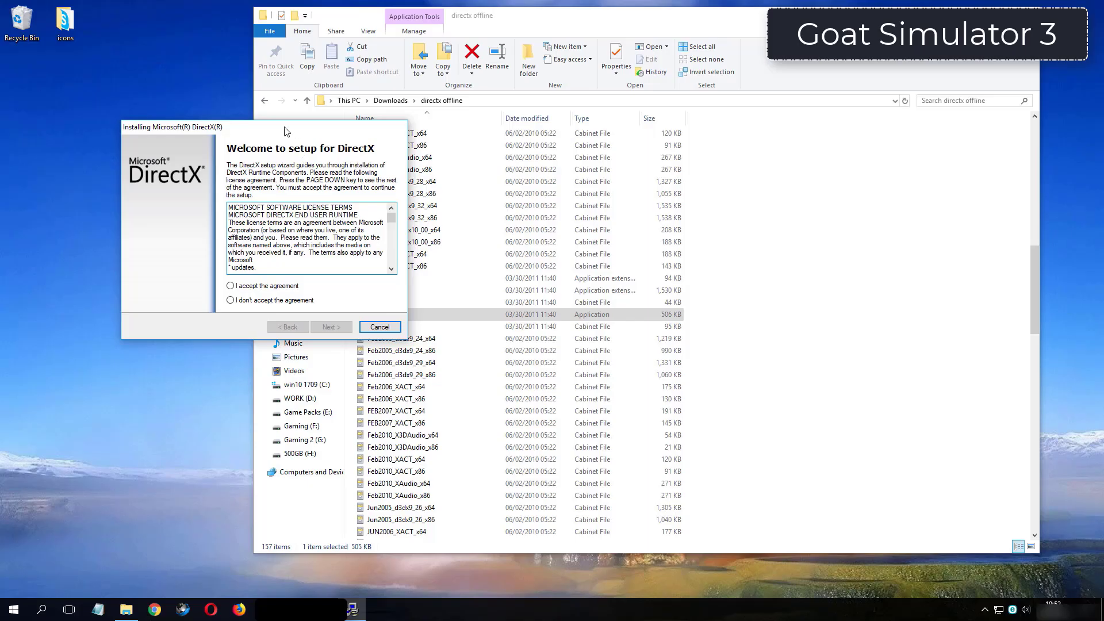
Accept the agreement in the DXSETUP wizard, install the DirectX runtime components and finish the setup.
click(511, 292)
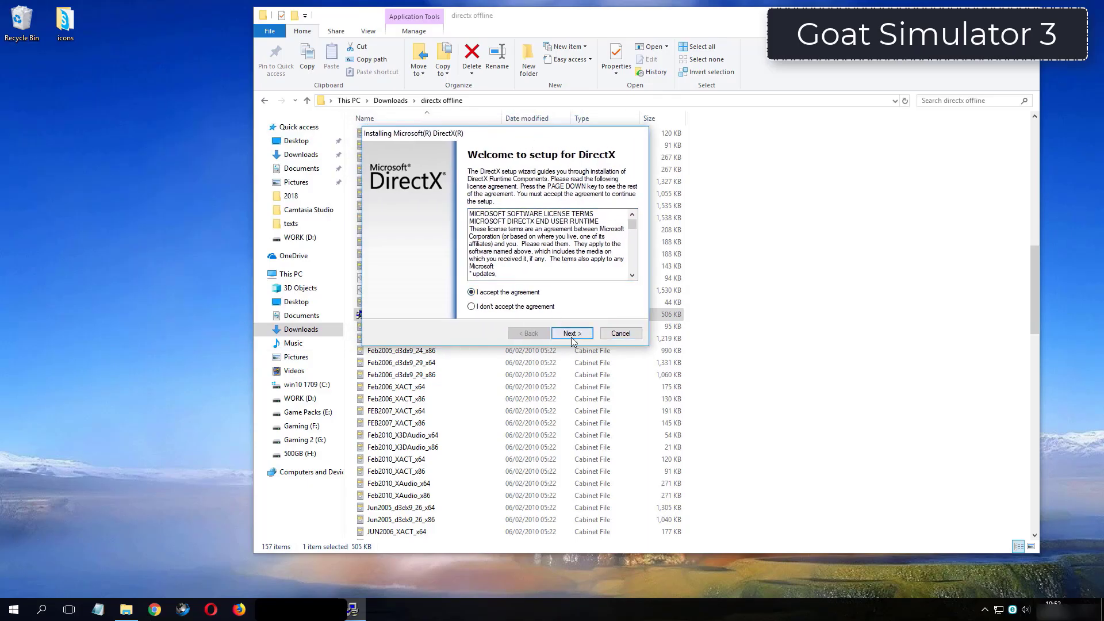
click(572, 335)
click(572, 335)
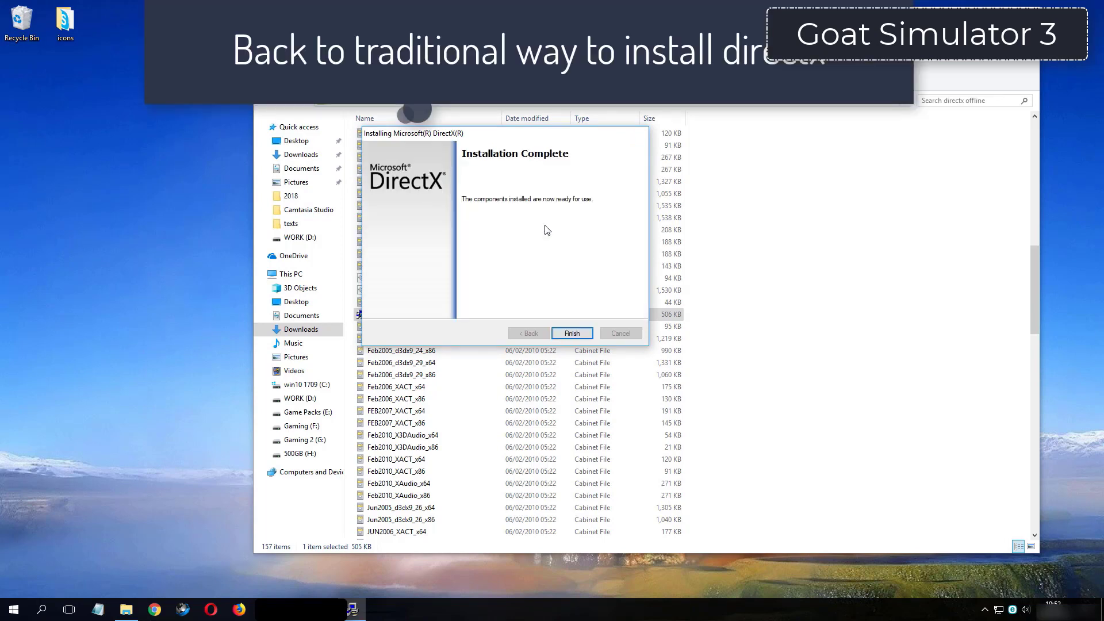
click(571, 335)
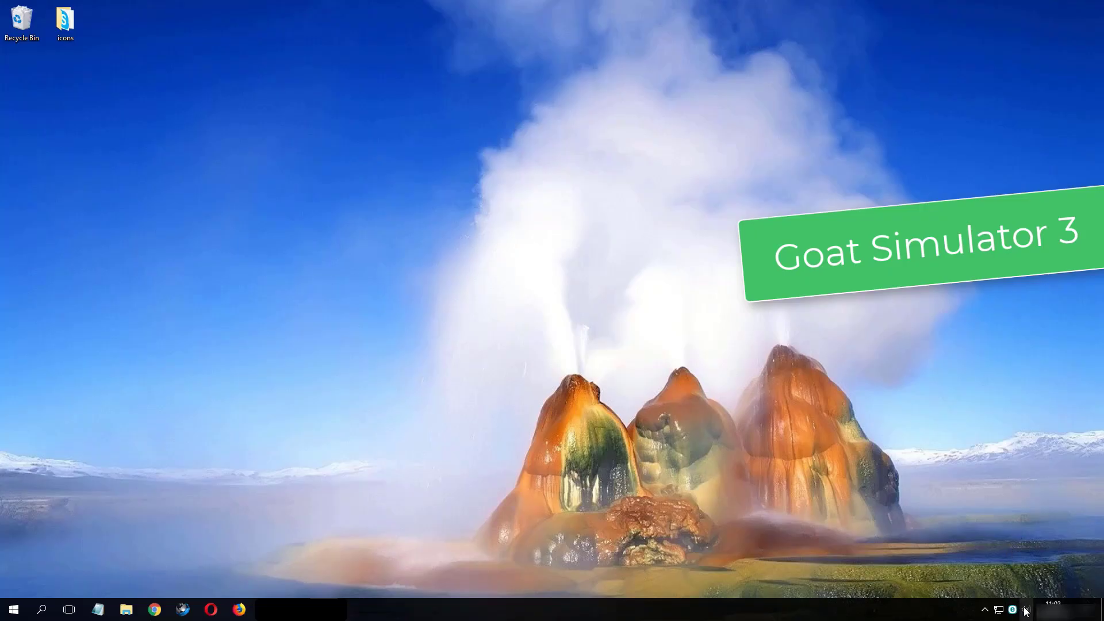
Open the system's playback devices and show the properties of the default Speakers device.
right_click(1026, 609)
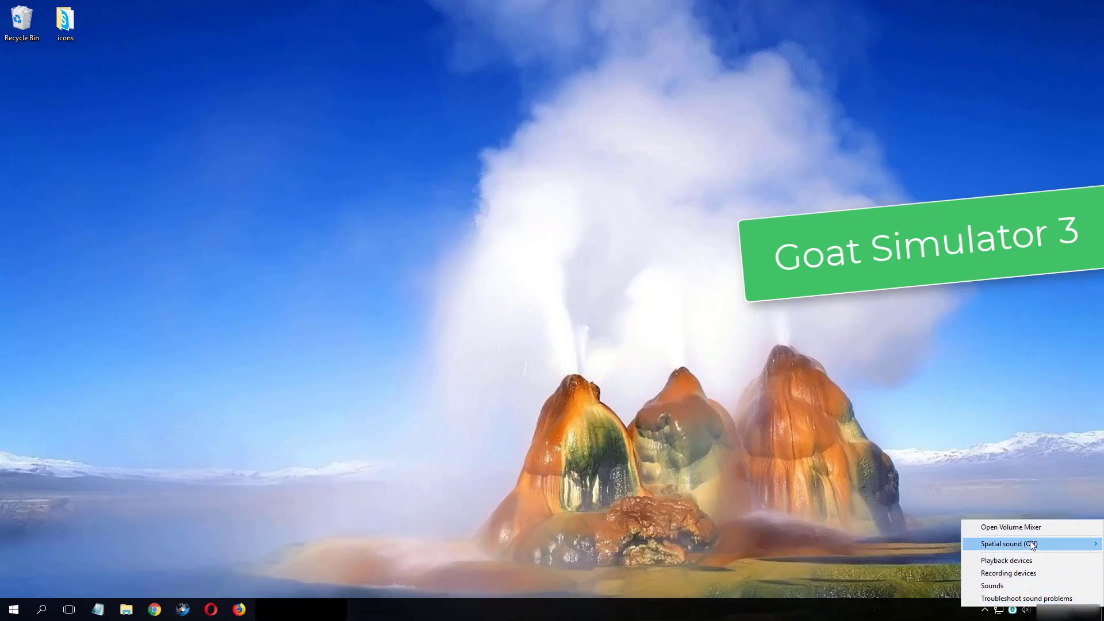
click(1006, 561)
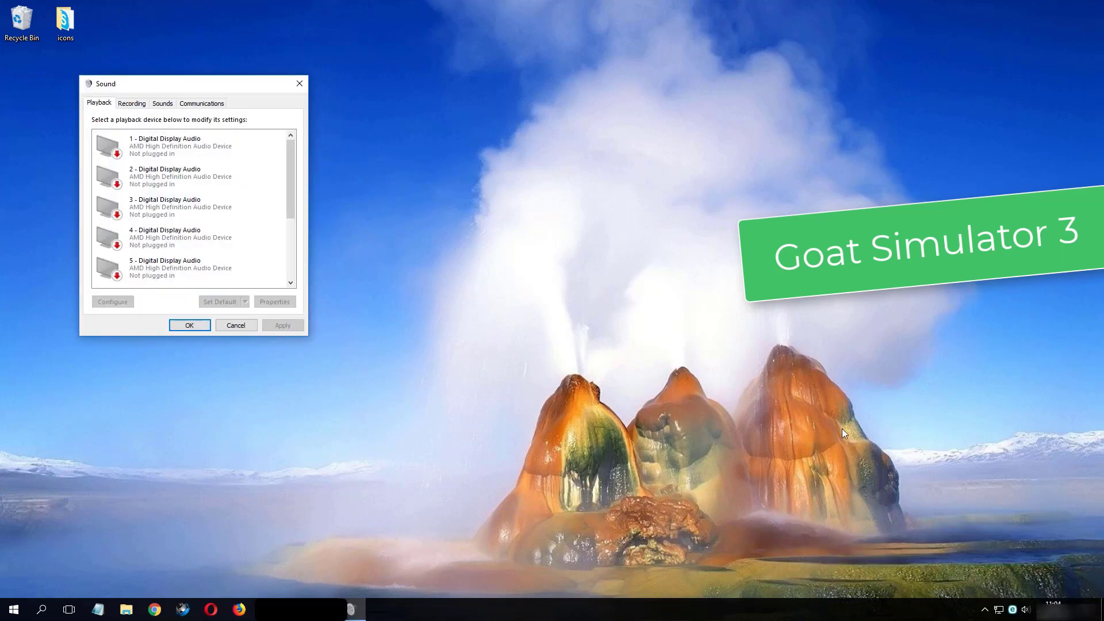
drag(198, 87, 442, 135)
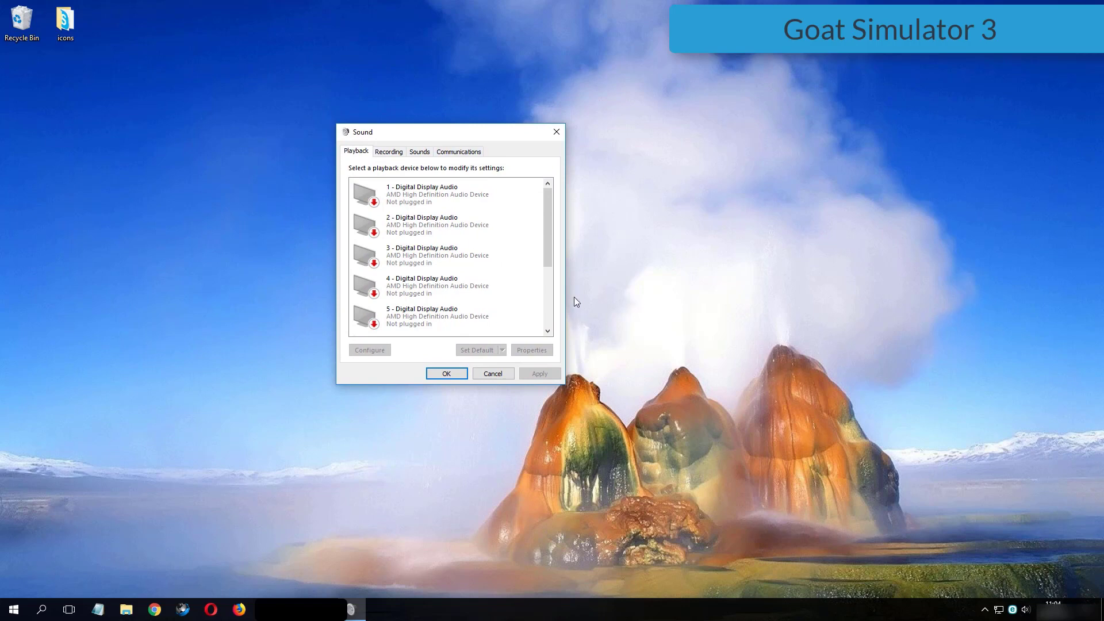
drag(549, 208, 549, 269)
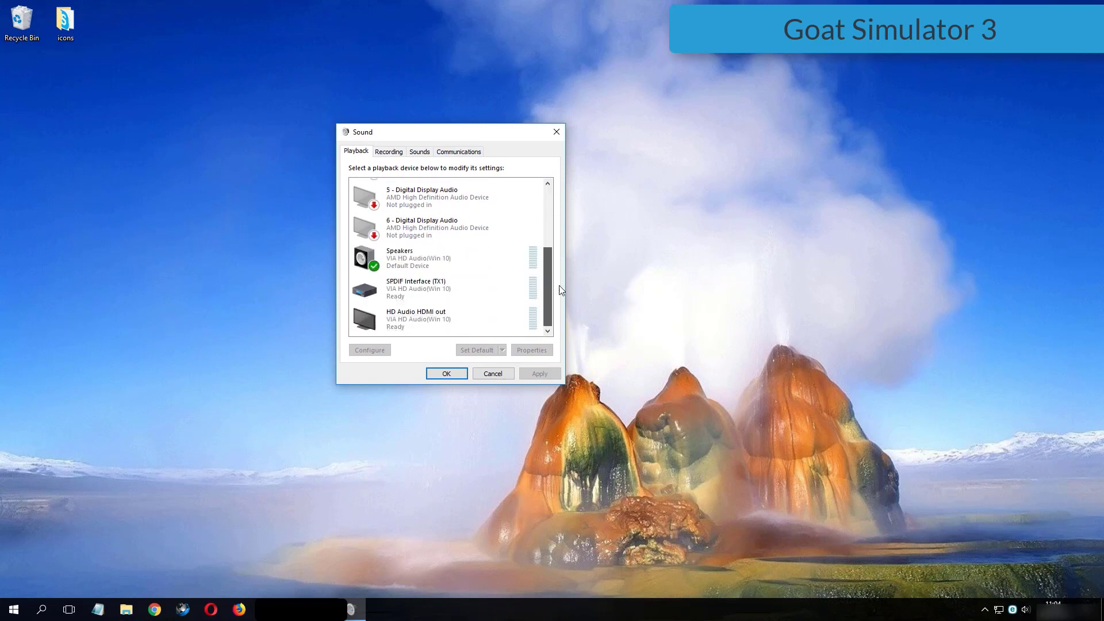
click(371, 269)
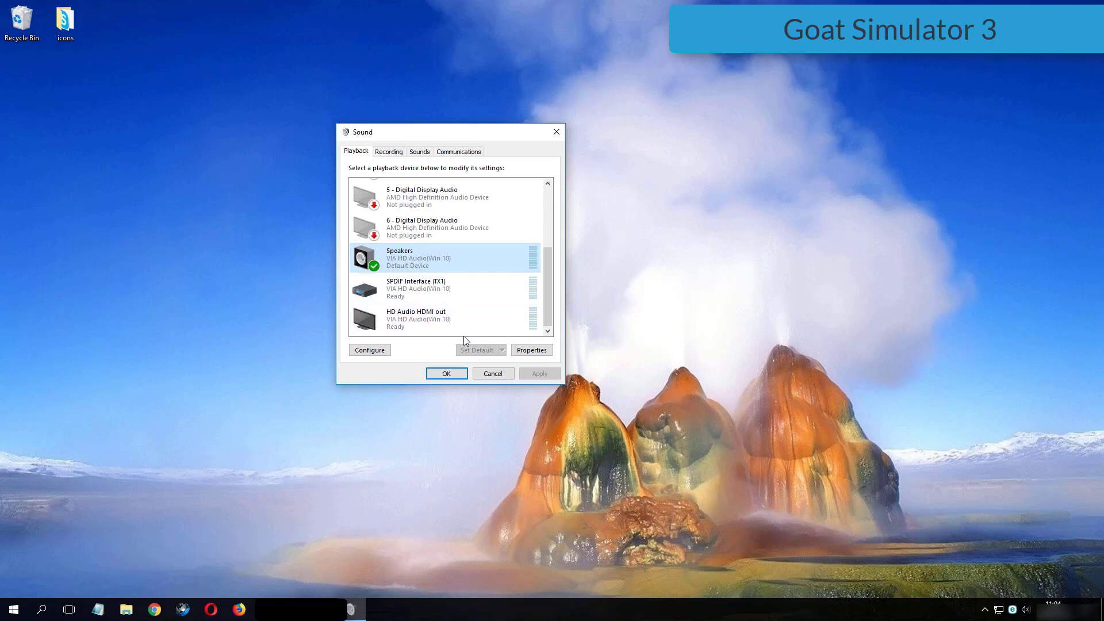
key(Tab)
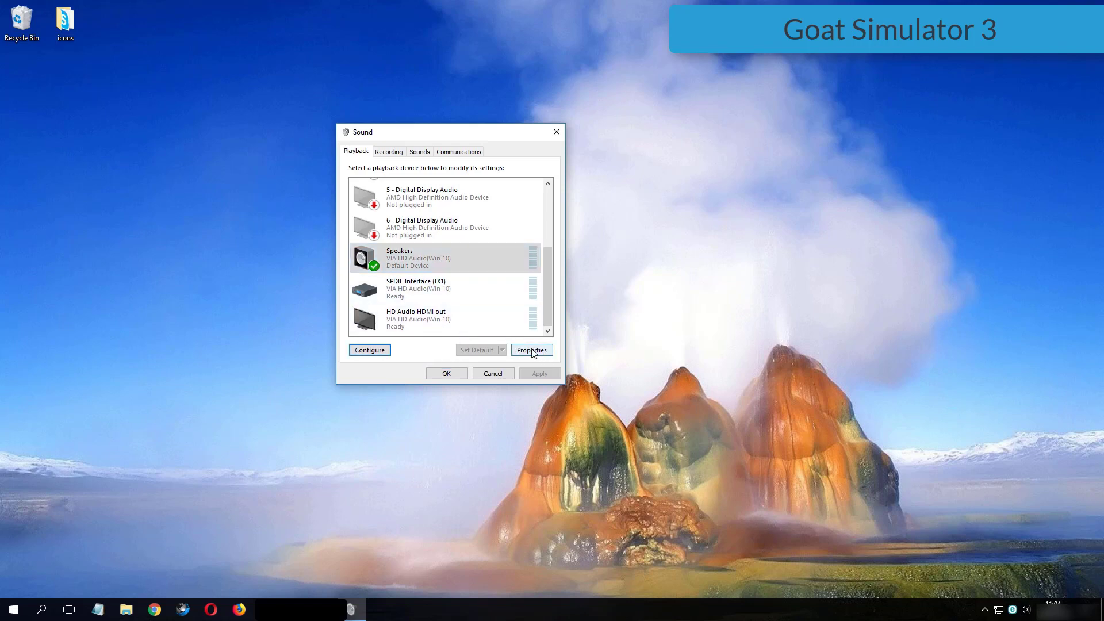
click(531, 350)
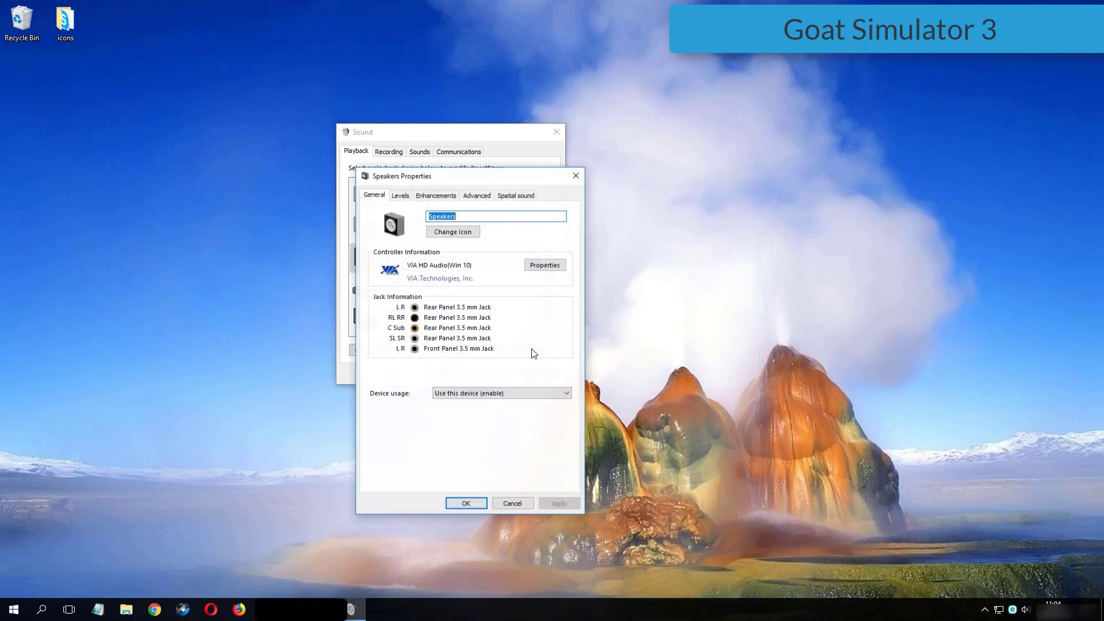
Set the speakers' default format to 24 bit, 192000 Hz (Studio Quality) in the advanced properties.
click(474, 196)
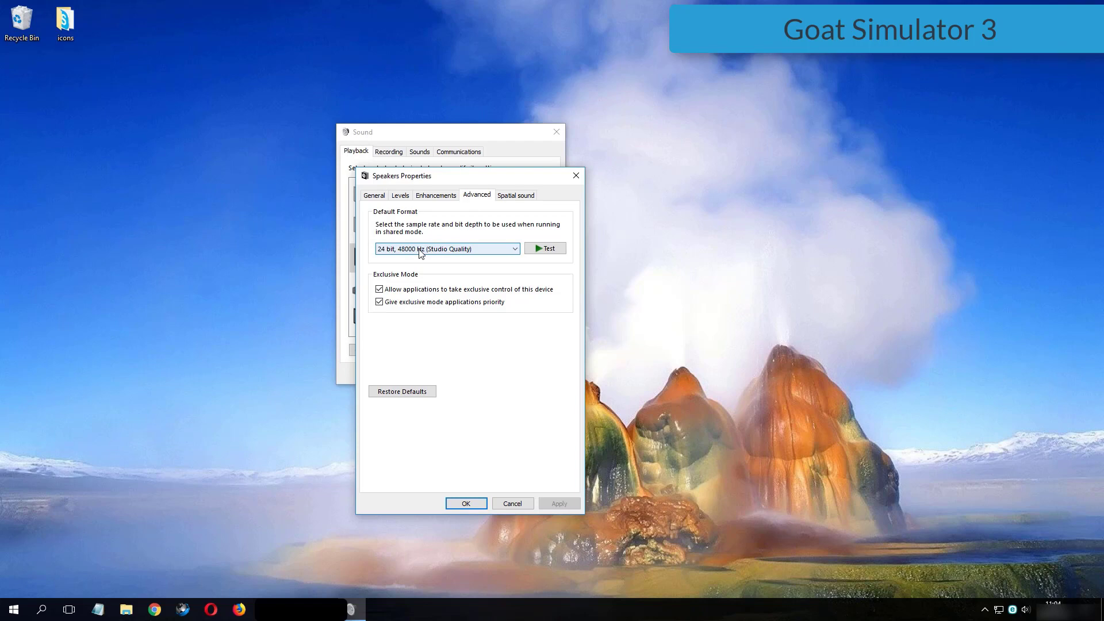
click(448, 251)
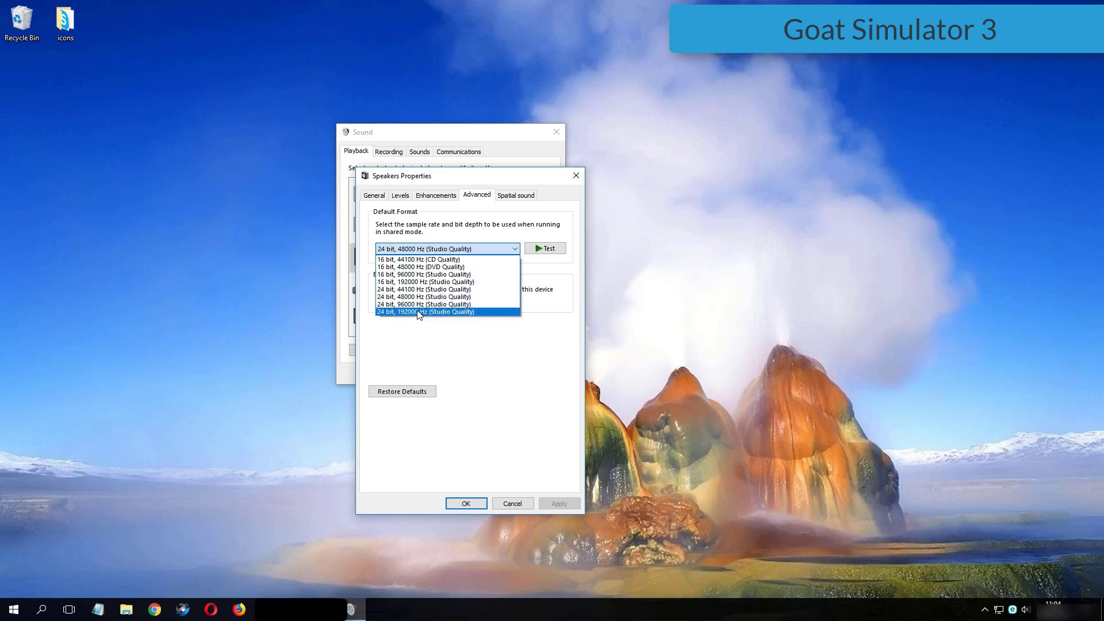
click(418, 311)
Change the speakers' default format to 16 bit, 44100 Hz (CD Quality), apply it despite the device being in use, and close the sound settings.
click(442, 249)
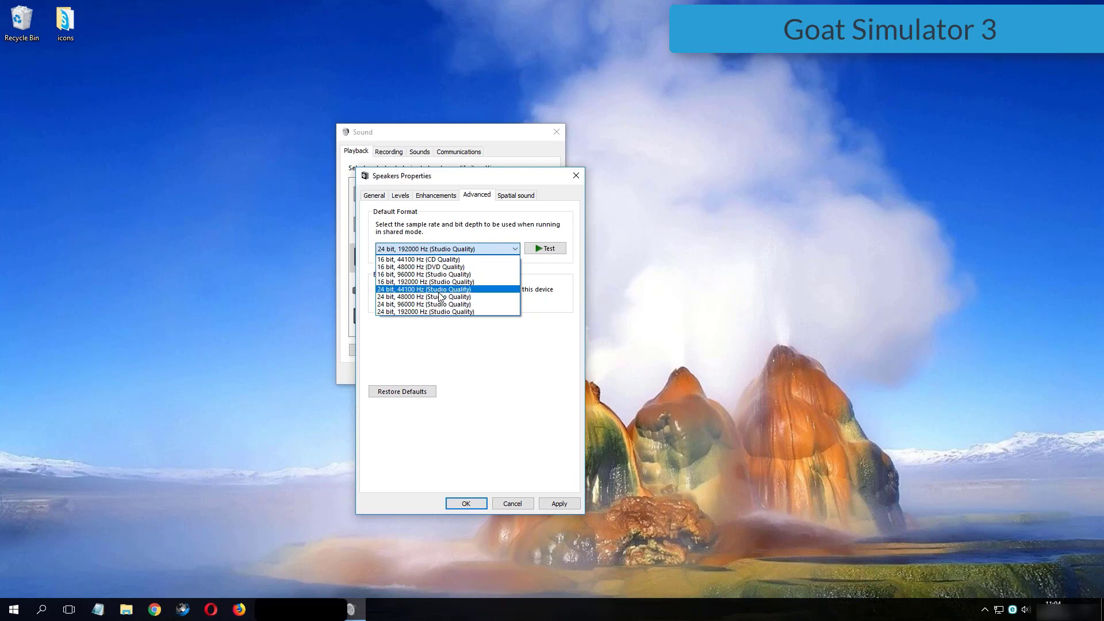
click(437, 259)
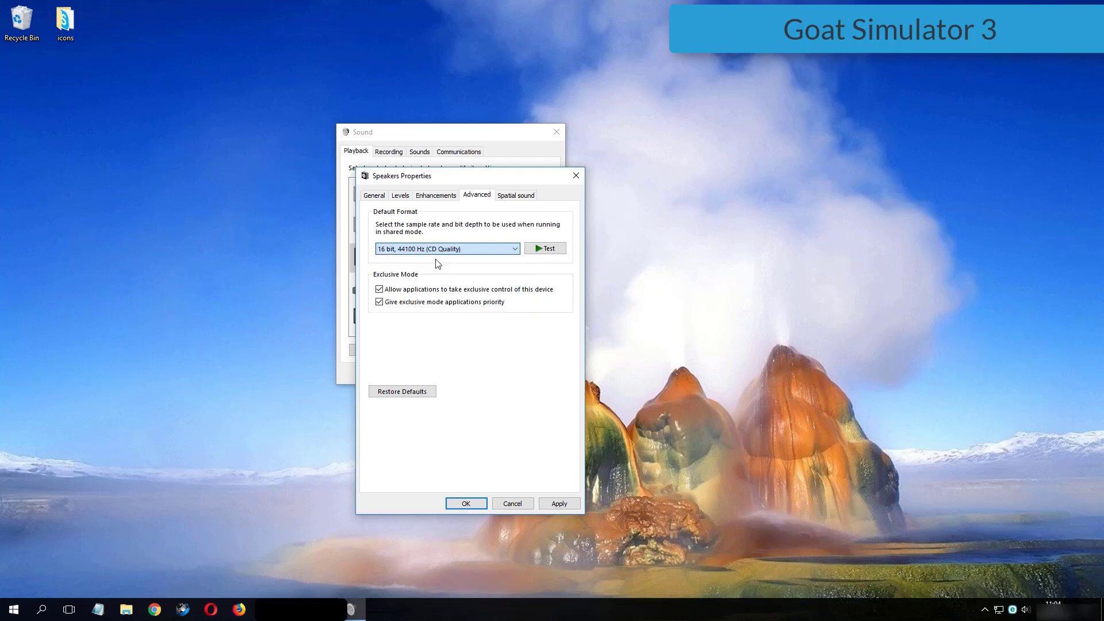
click(558, 503)
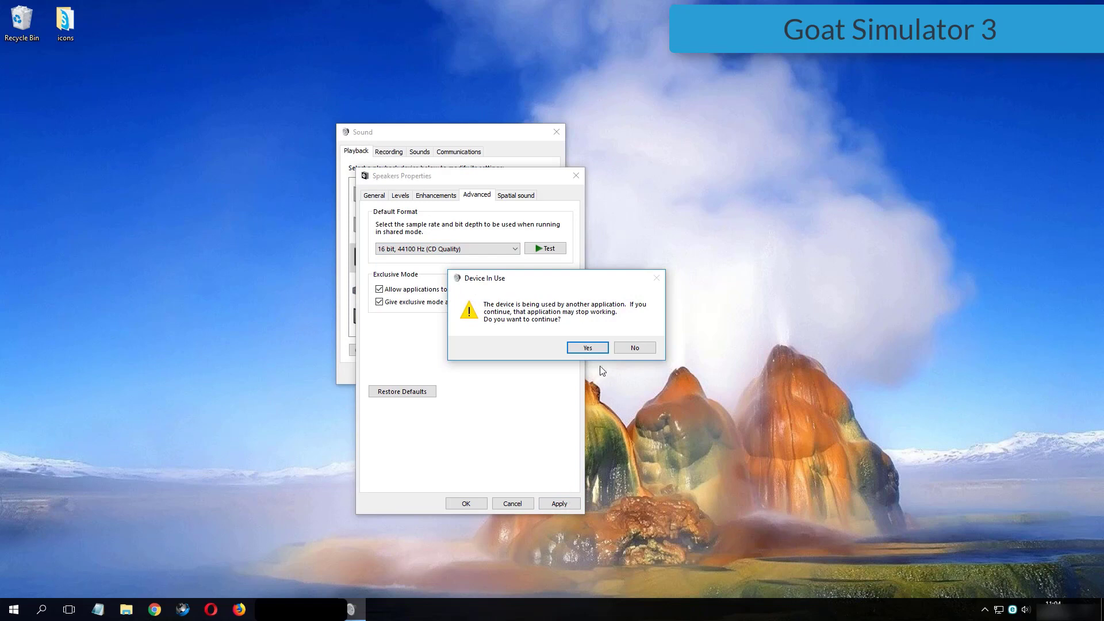
click(574, 348)
click(464, 504)
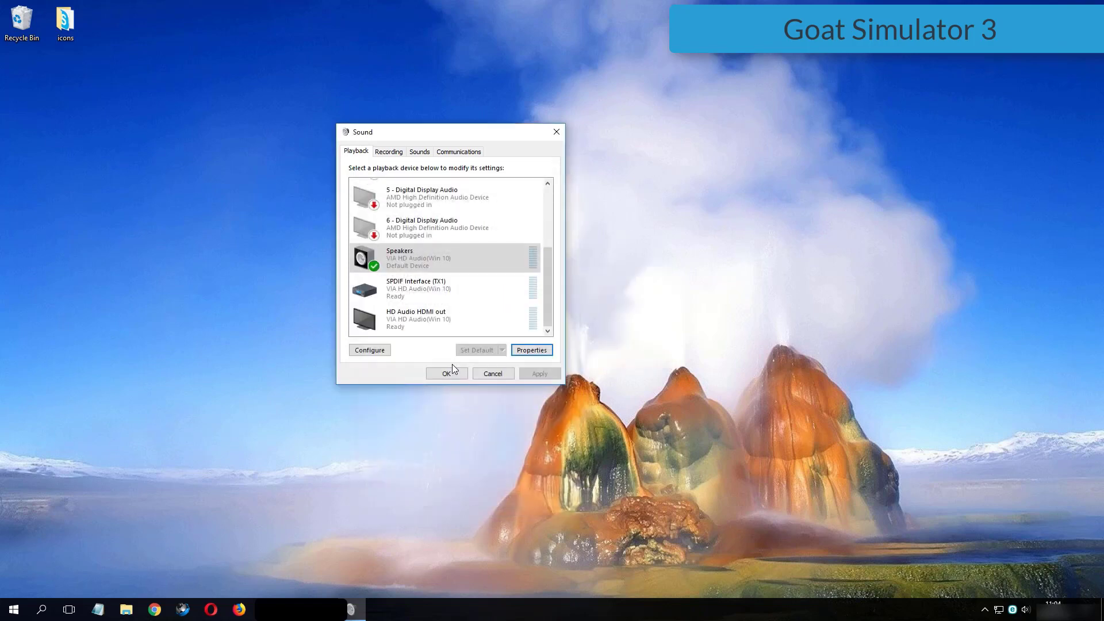
click(451, 369)
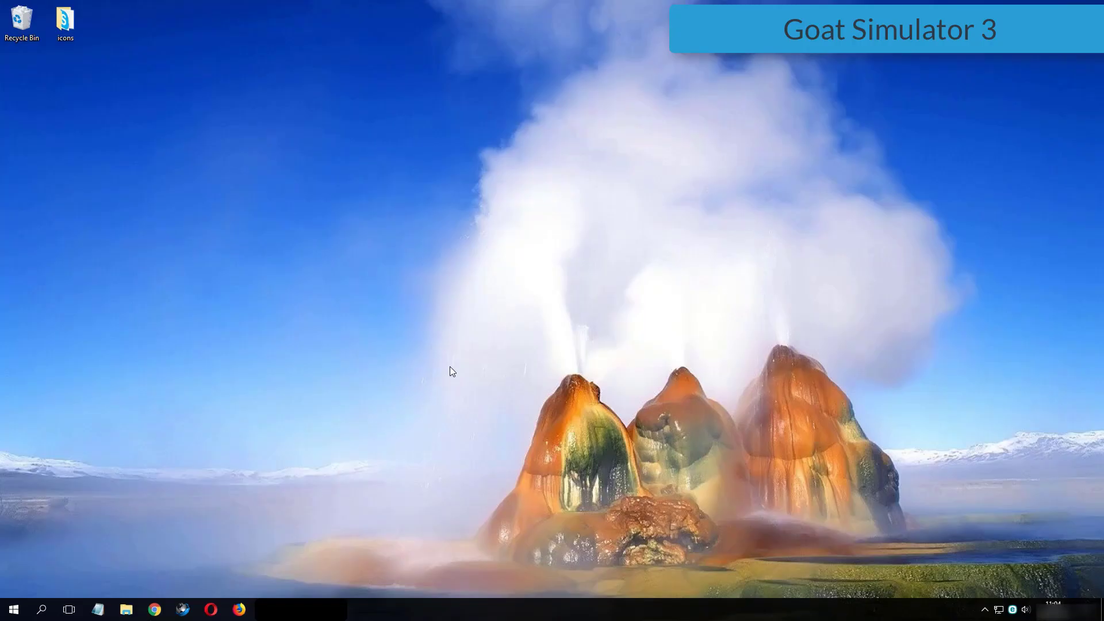
right_click(450, 367)
click(471, 398)
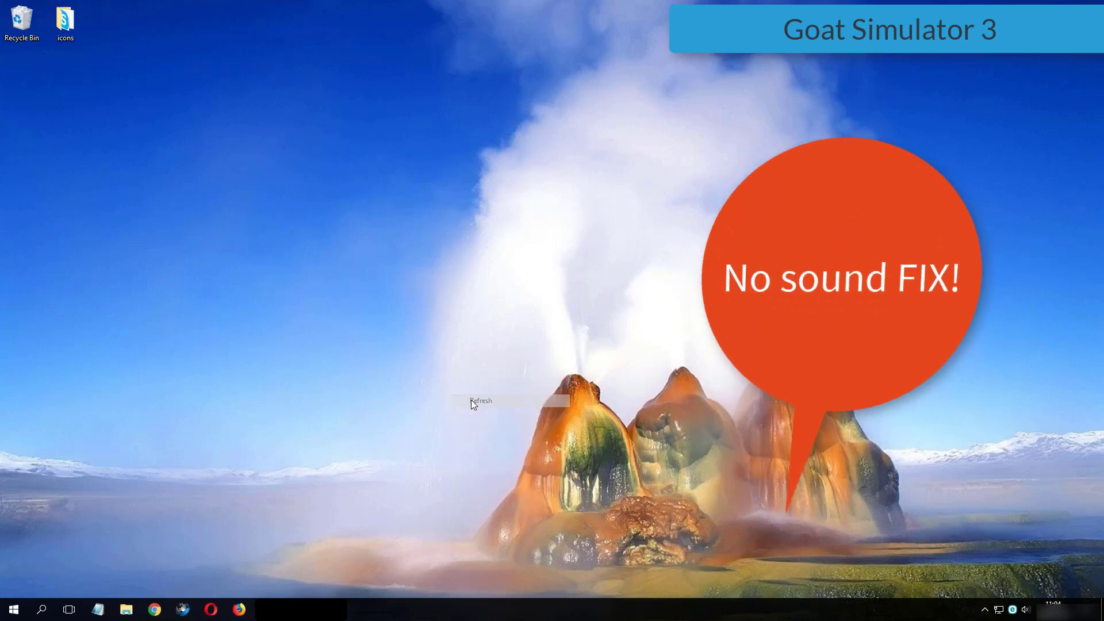
Reopen the system's playback devices and bring up the properties of the default Speakers device.
right_click(1025, 609)
click(1010, 568)
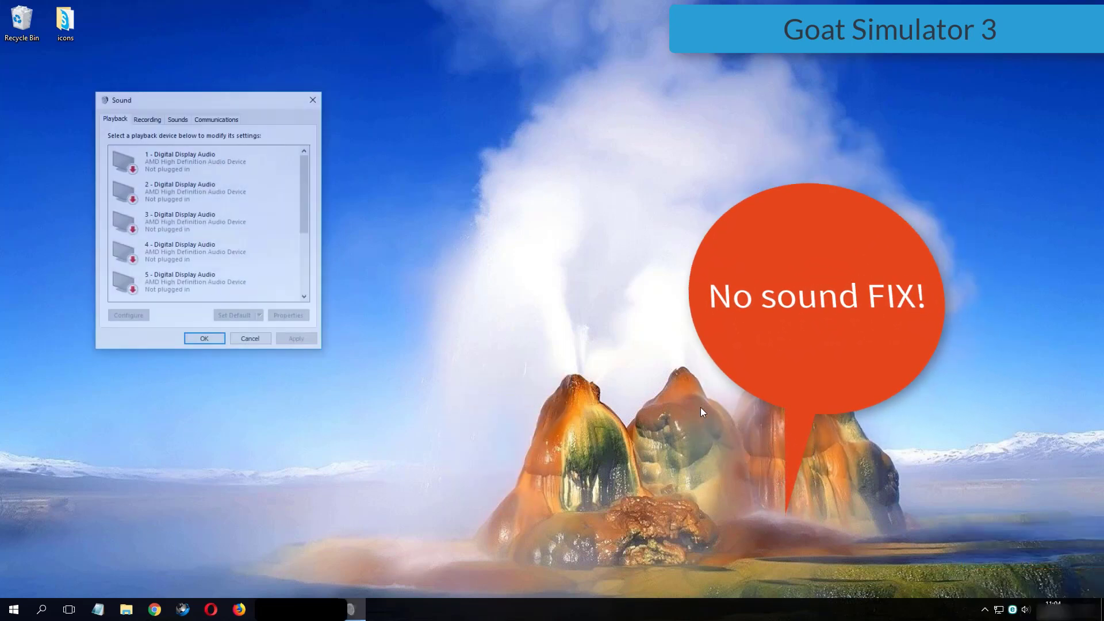
drag(176, 99, 307, 126)
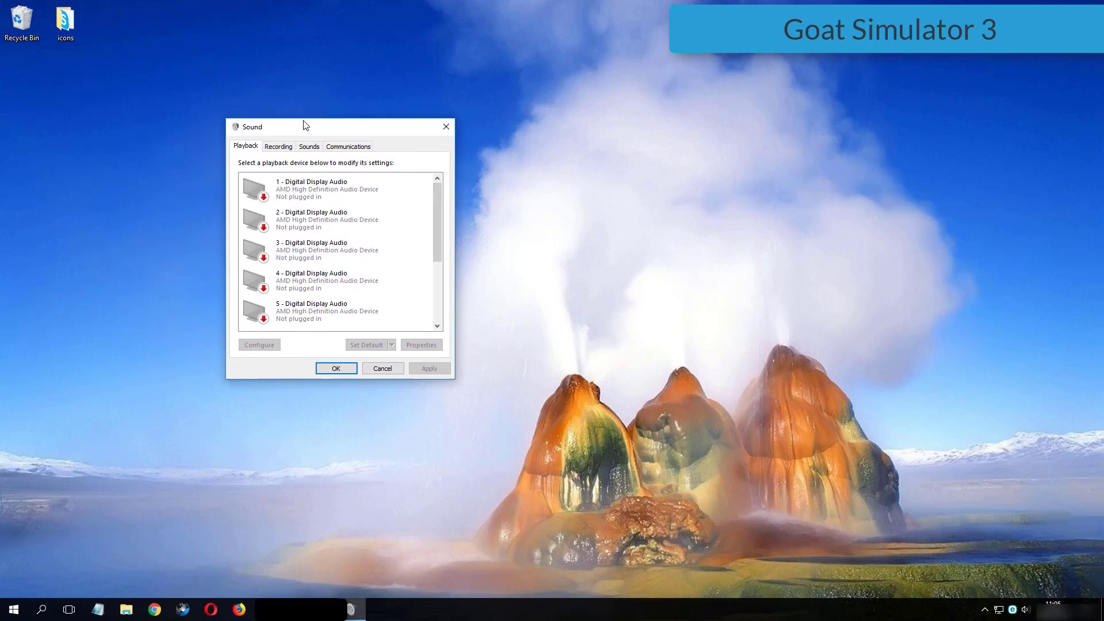
scroll(403, 247, down, 1)
scroll(396, 253, down, 2)
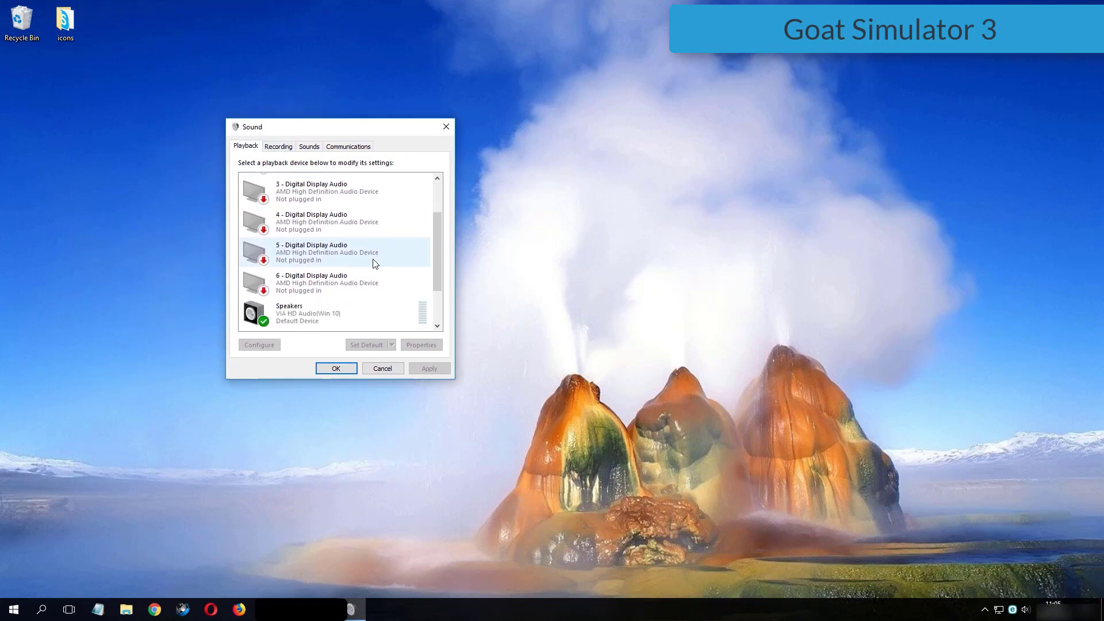
click(314, 288)
double_click(304, 295)
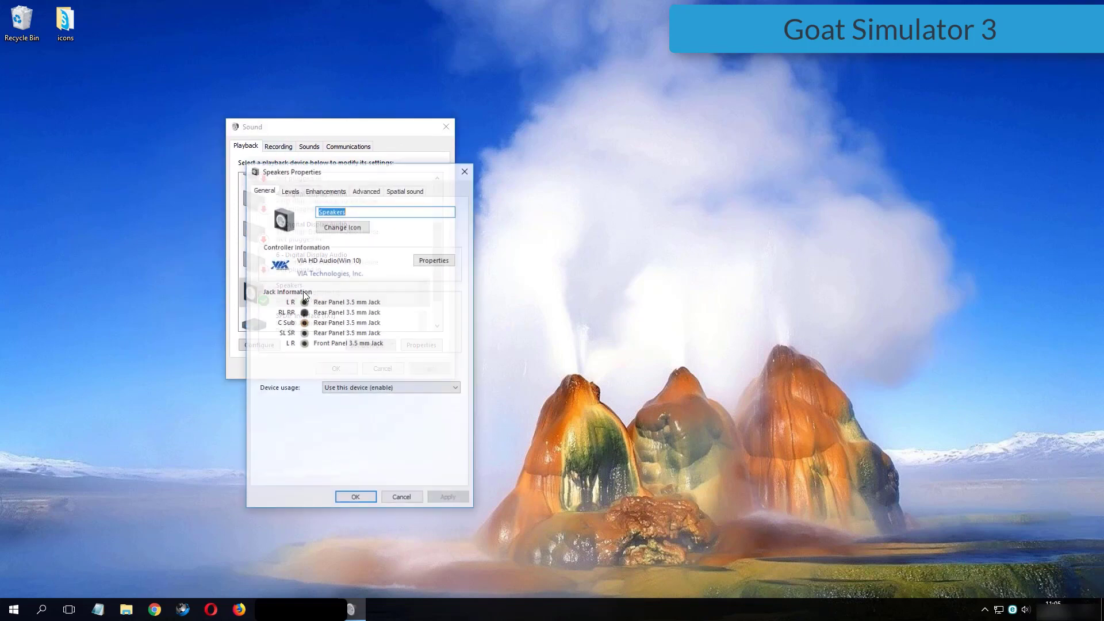
Set the speakers' default format to 24 bit, 192000 Hz (Studio Quality), apply it and close the Speakers properties.
click(368, 193)
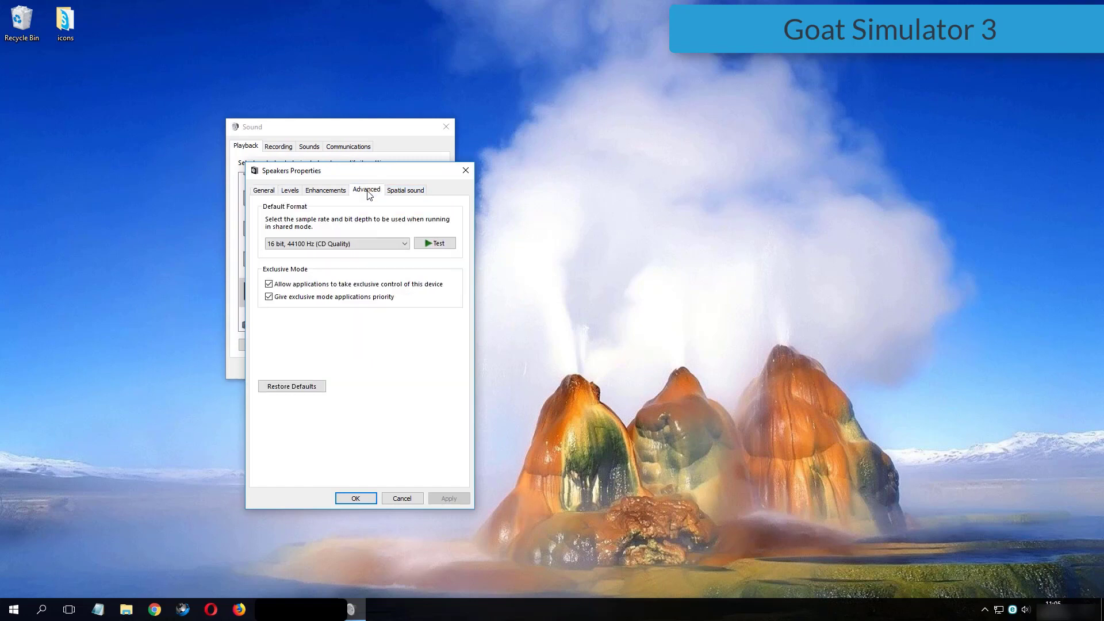
click(345, 244)
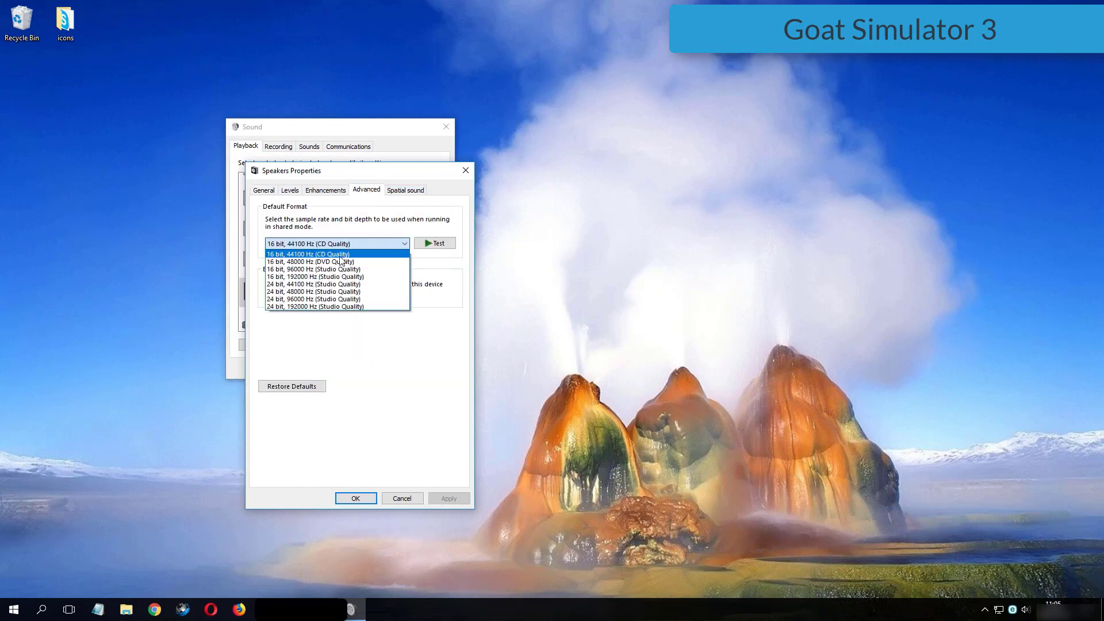
click(360, 306)
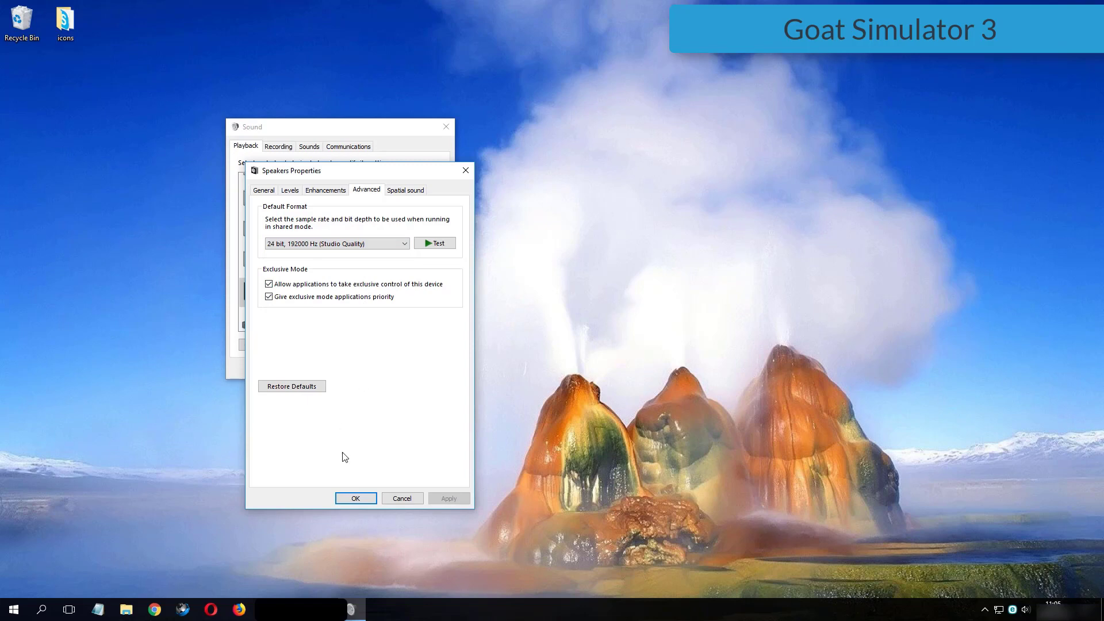
click(356, 499)
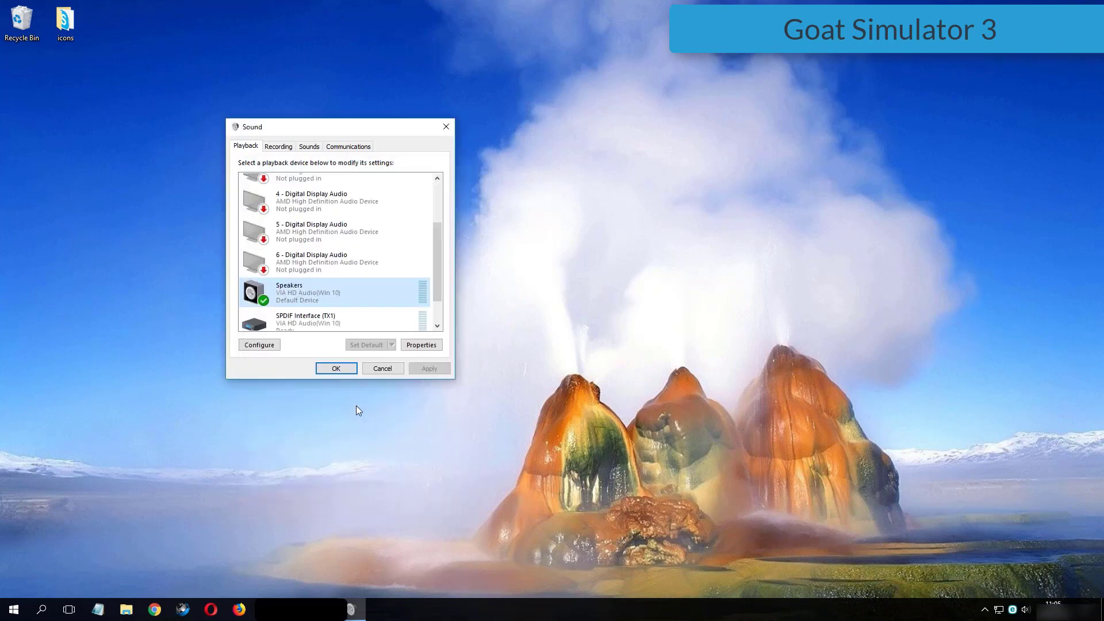